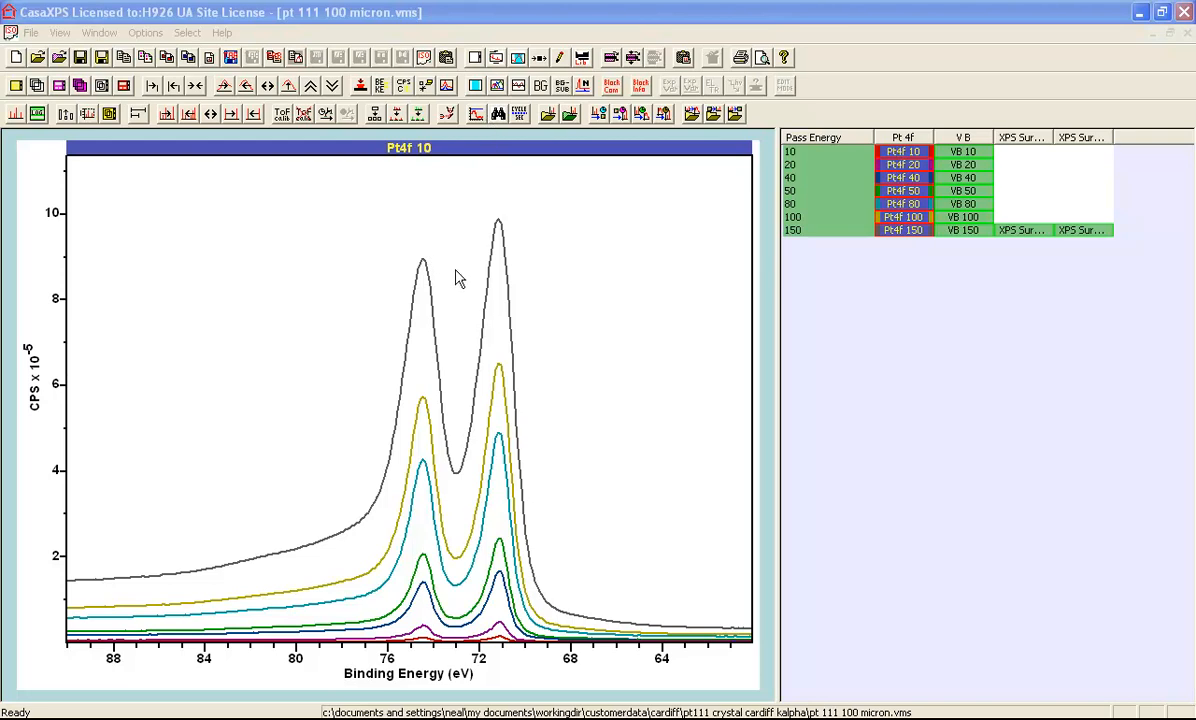
pyautogui.click(470, 57)
pyautogui.click(500, 141)
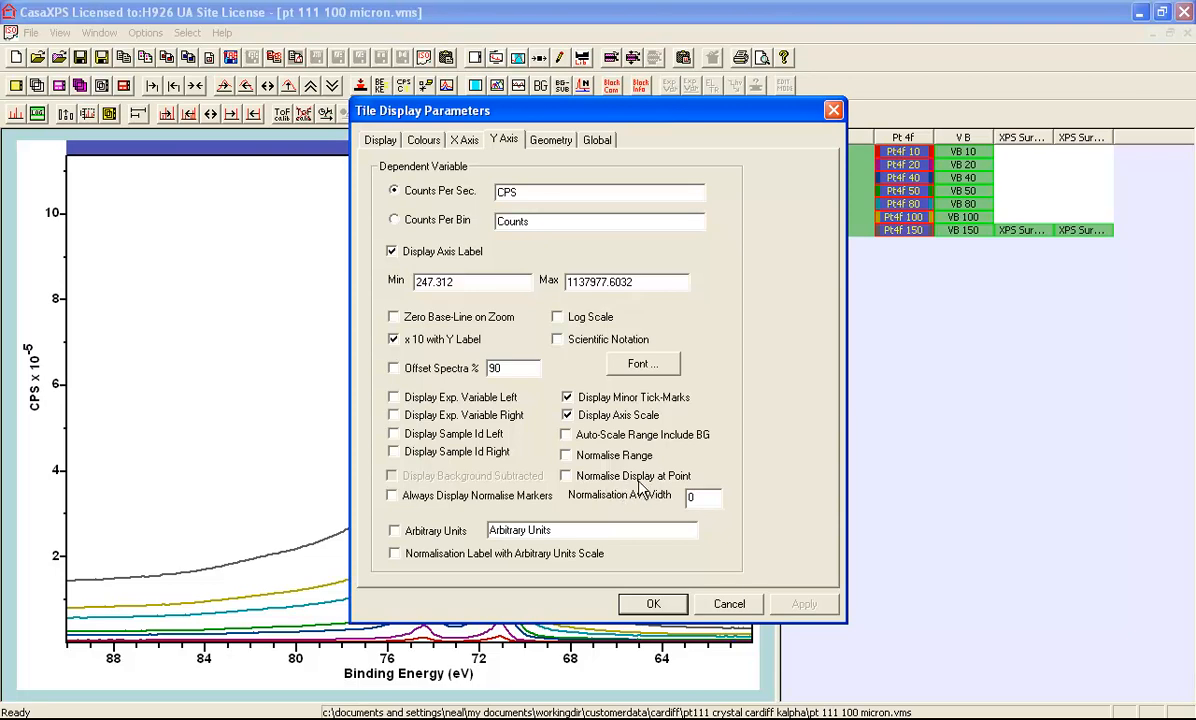
pyautogui.doubleClick(689, 495)
pyautogui.write('5')
pyautogui.doubleClick(691, 497)
pyautogui.click(833, 110)
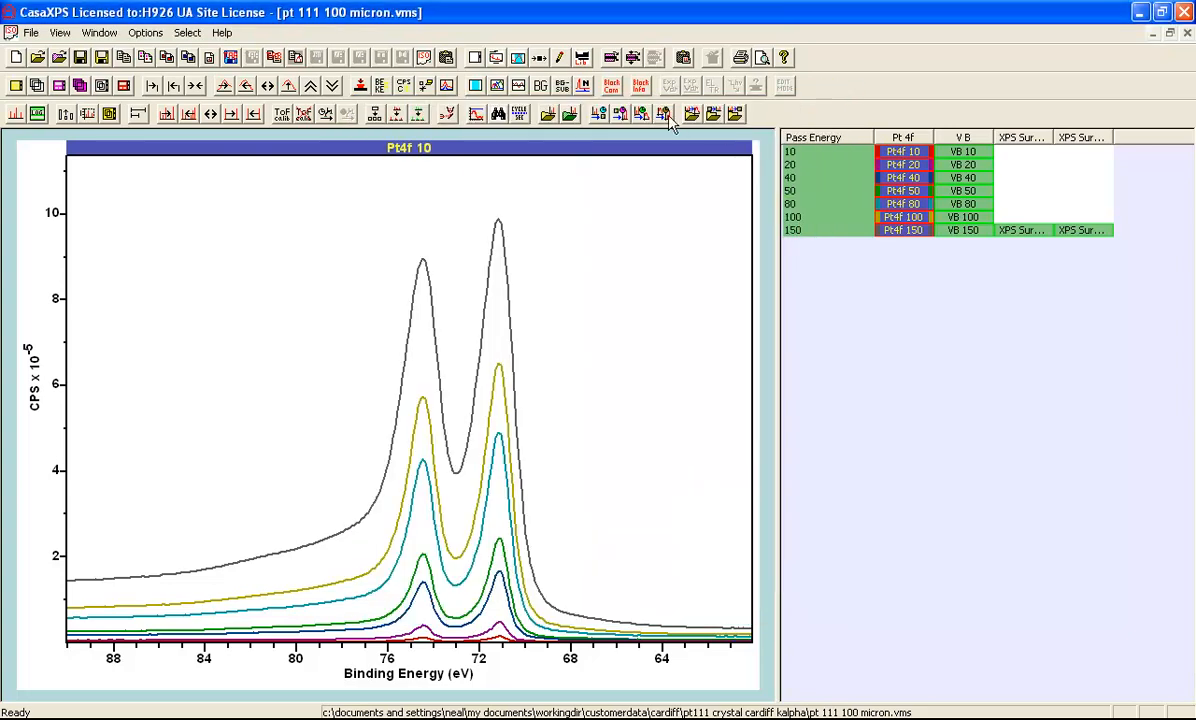
# Normalise the overlaid Pt 4f spectra at a point with the intensity axis rescaled, and magnify the background around 84 eV.
pyautogui.click(584, 88)
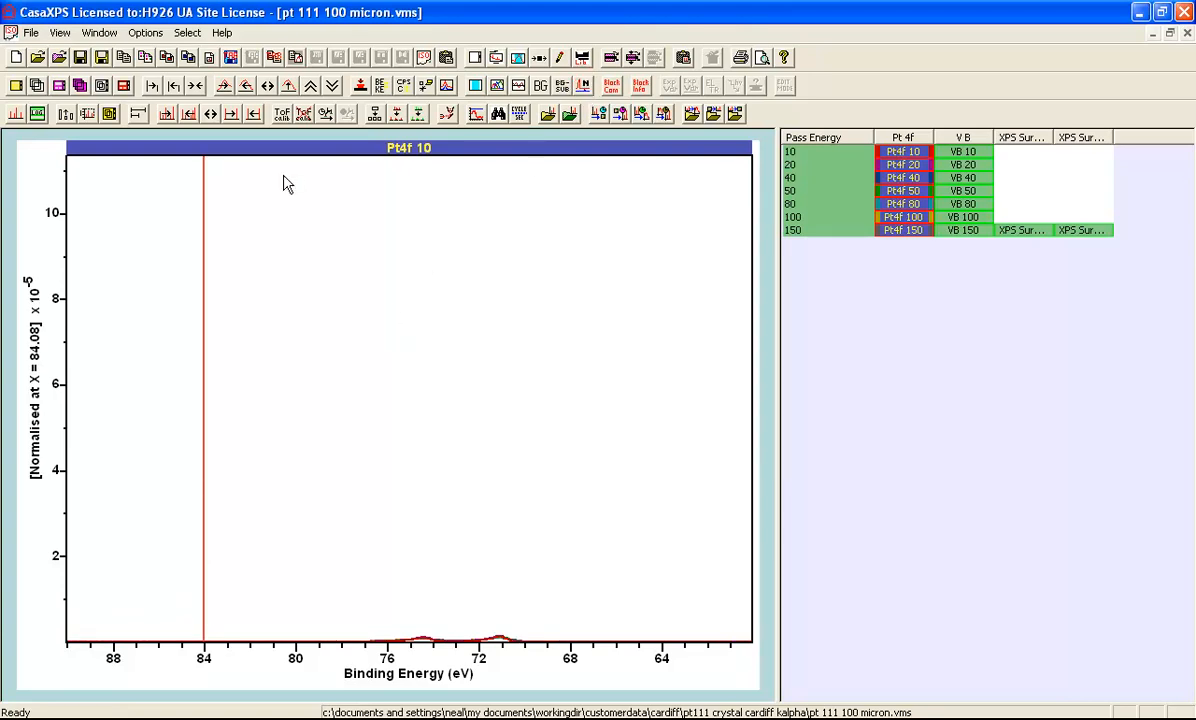
pyautogui.click(287, 85)
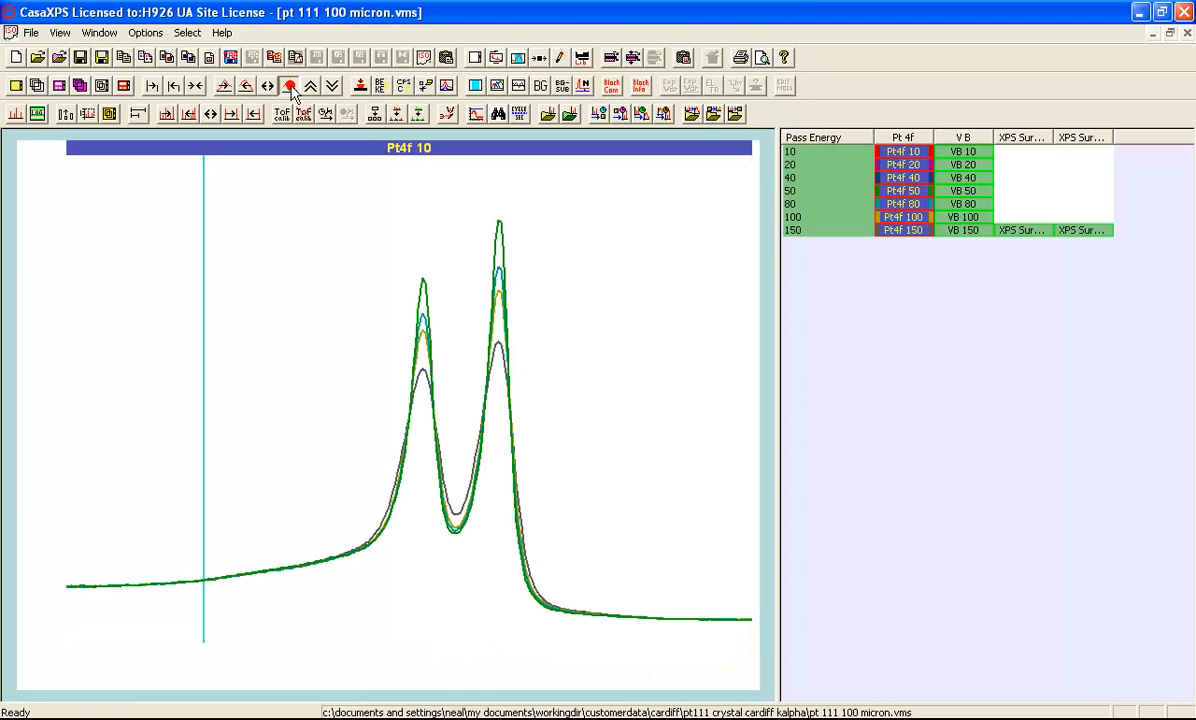
pyautogui.moveTo(164, 553); pyautogui.dragTo(248, 614)
pyautogui.click(227, 595)
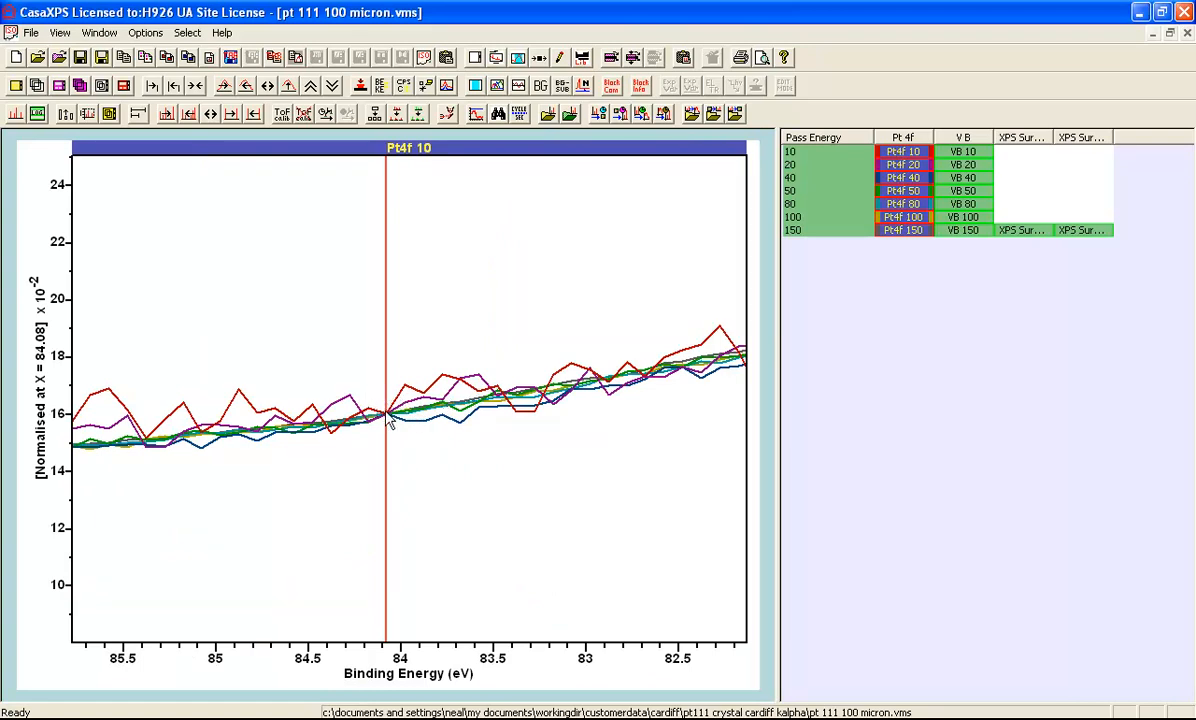
# Display the spectra as points instead of lines and colour them using the spectrum scale.
pyautogui.click(492, 57)
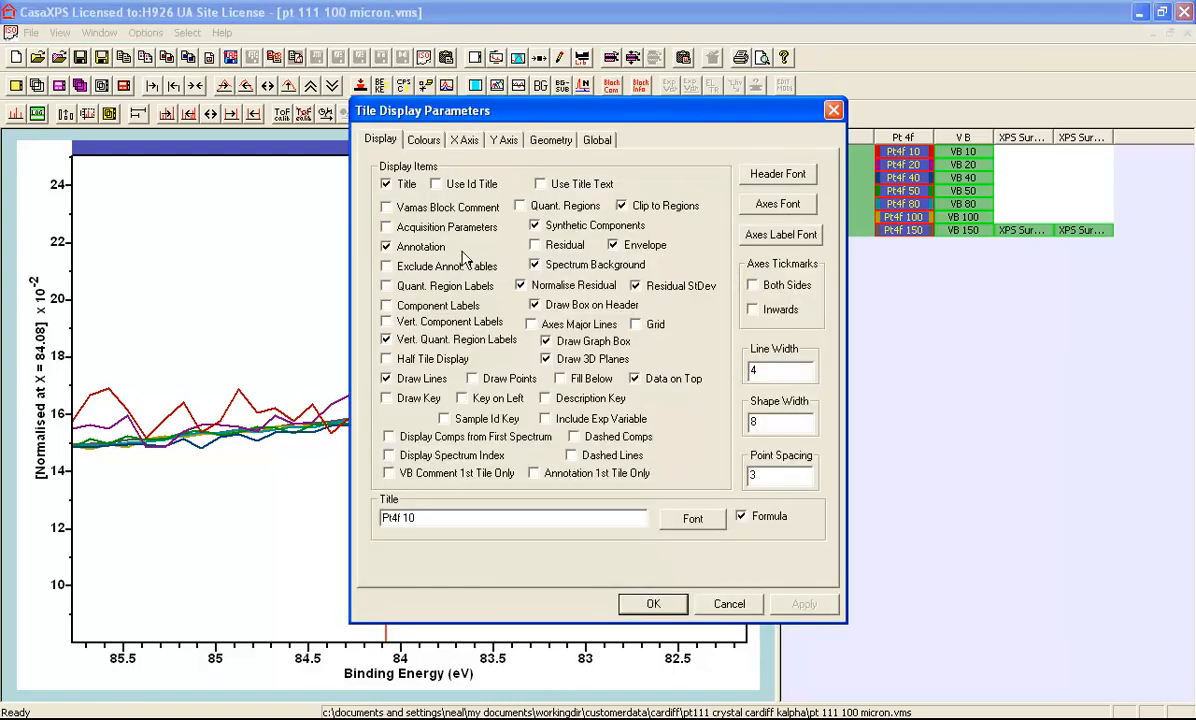
pyautogui.click(468, 376)
pyautogui.click(404, 382)
pyautogui.click(424, 140)
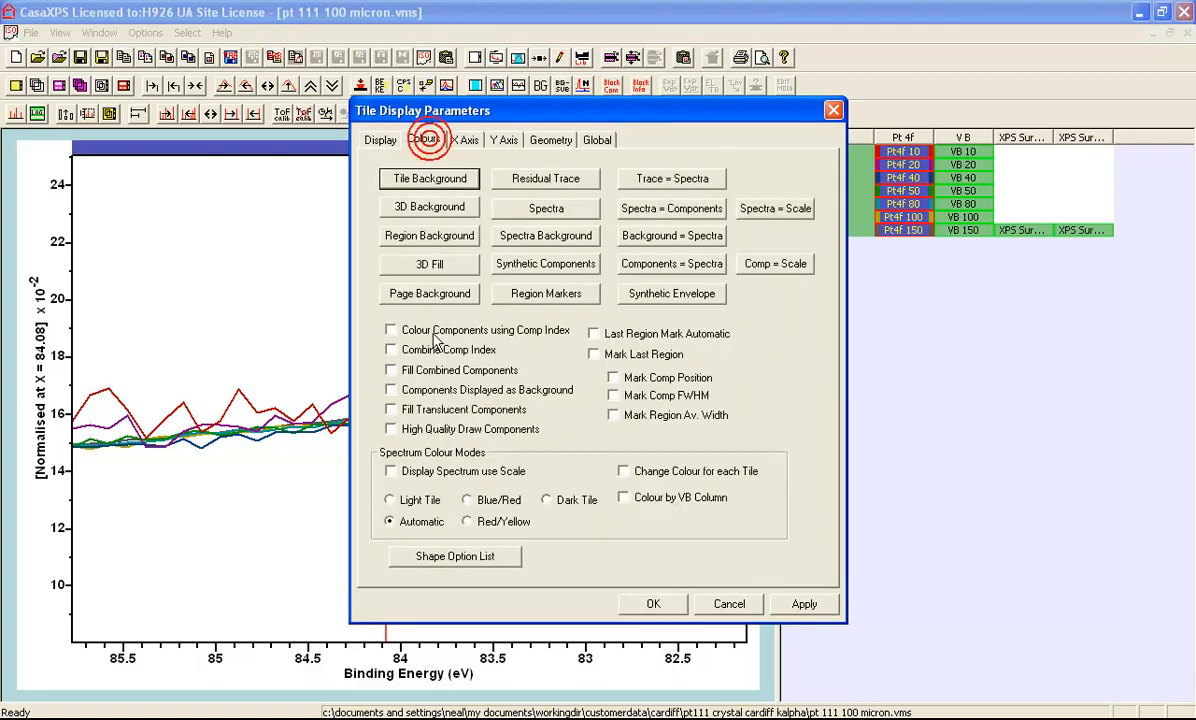
pyautogui.click(390, 471)
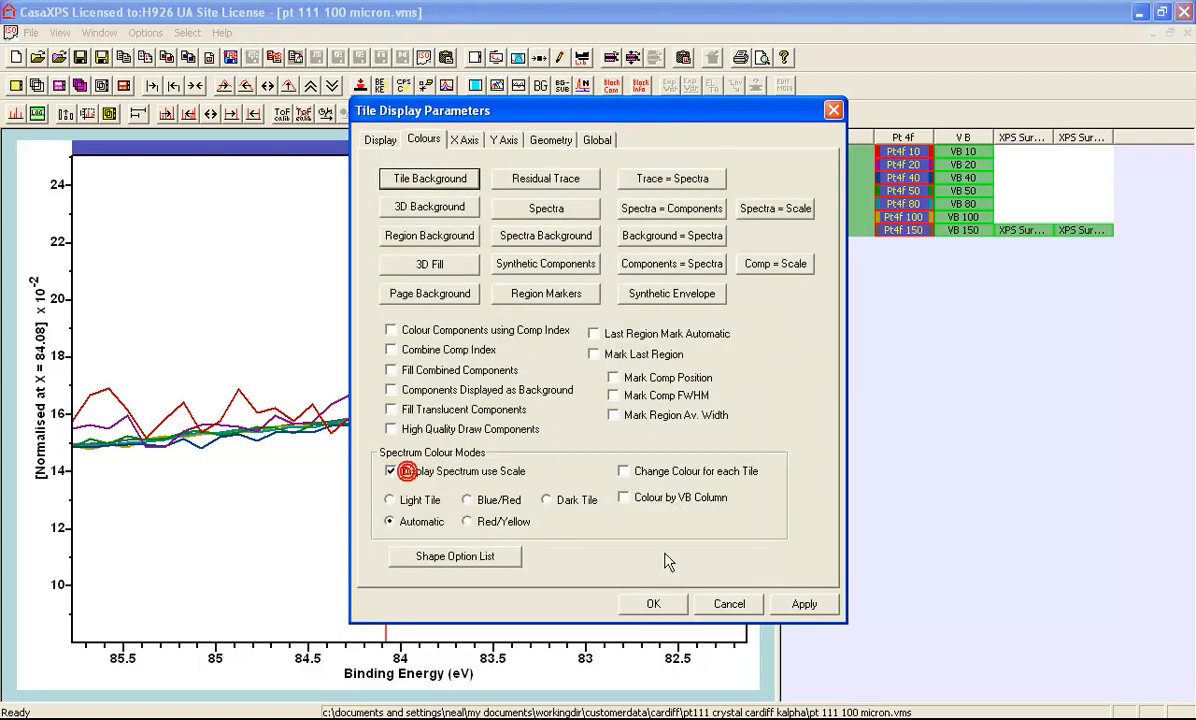
pyautogui.click(653, 604)
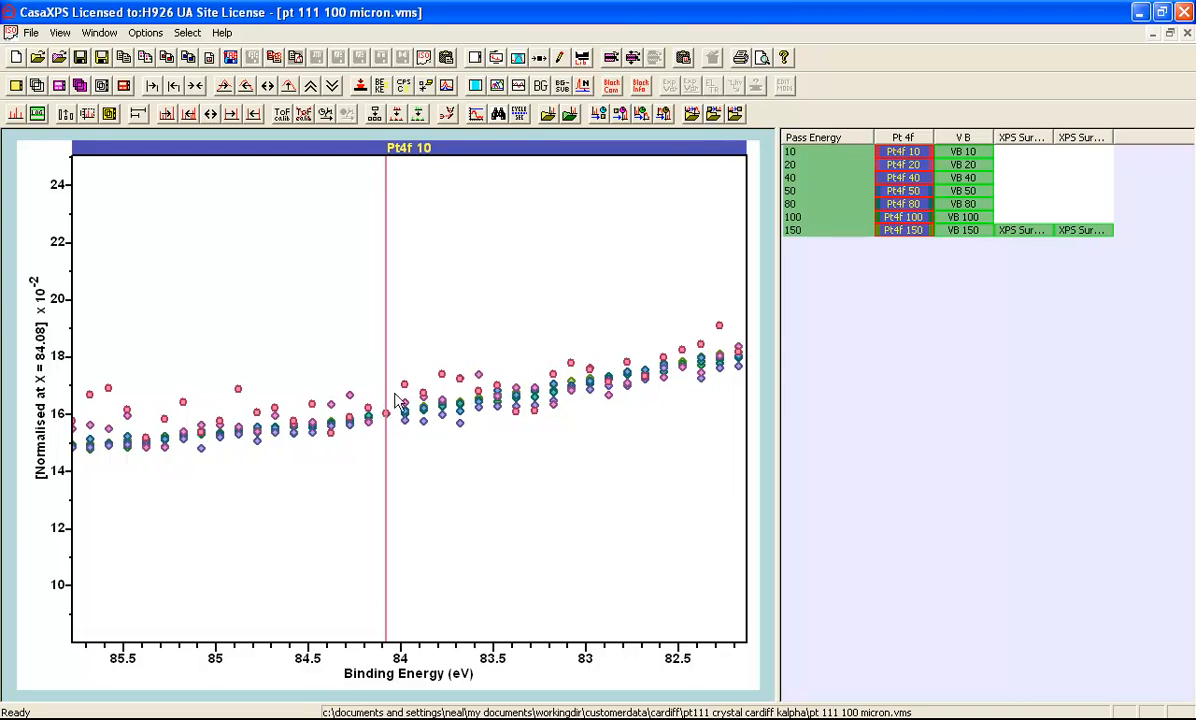
# Try the offset display of the normalised Pt 4f spectra and restore the plain overlay.
pyautogui.click(446, 88)
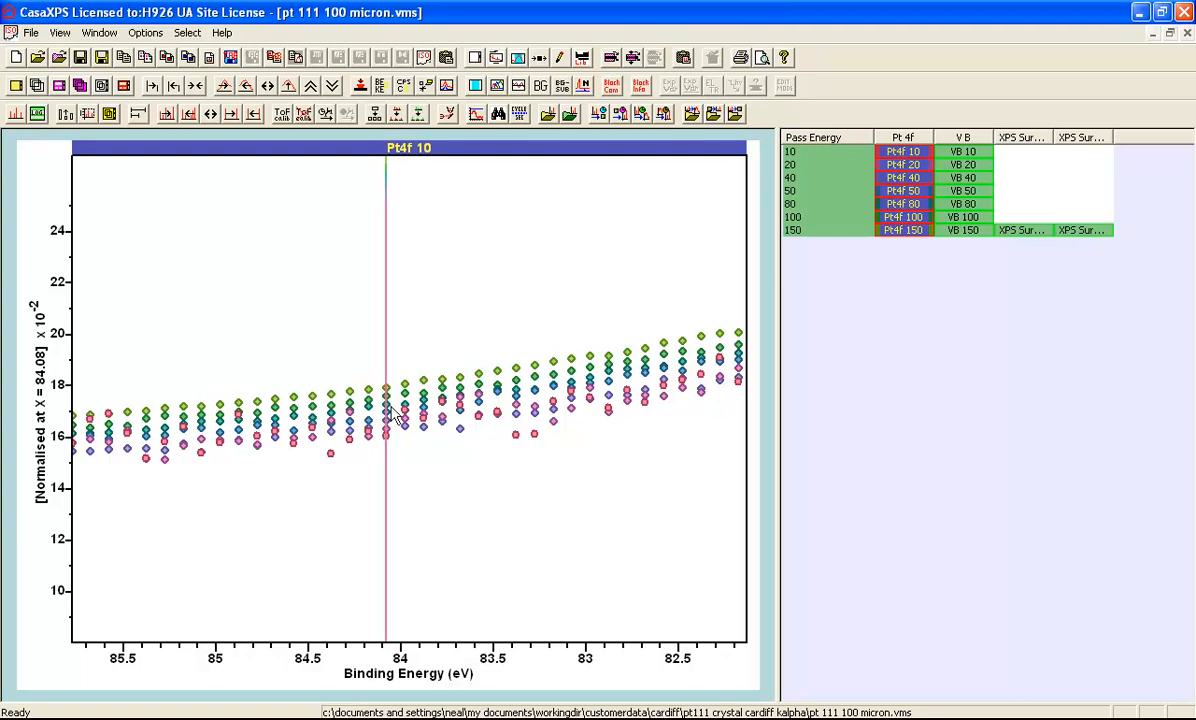
pyautogui.click(446, 88)
pyautogui.click(447, 89)
pyautogui.click(447, 89)
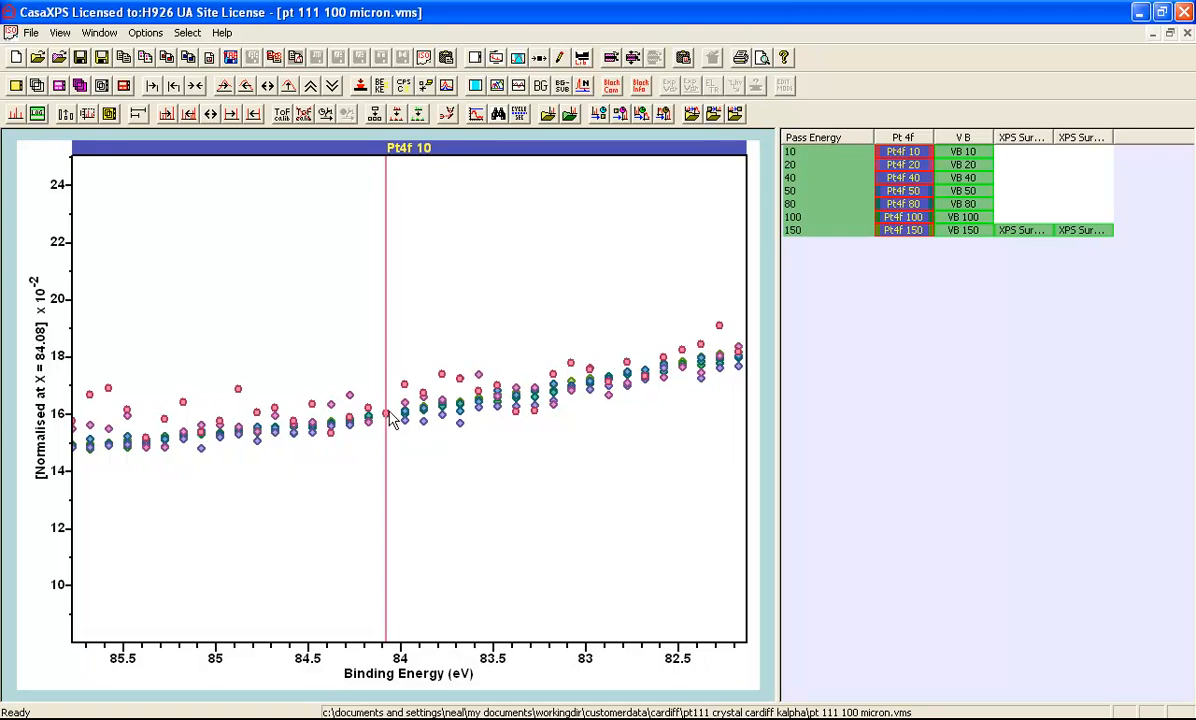
# Try normalising the spectra at 83.08 and 84.58 eV, and set the normalisation point at 71.18 eV on the peak in the full-range view.
pyautogui.click(571, 365)
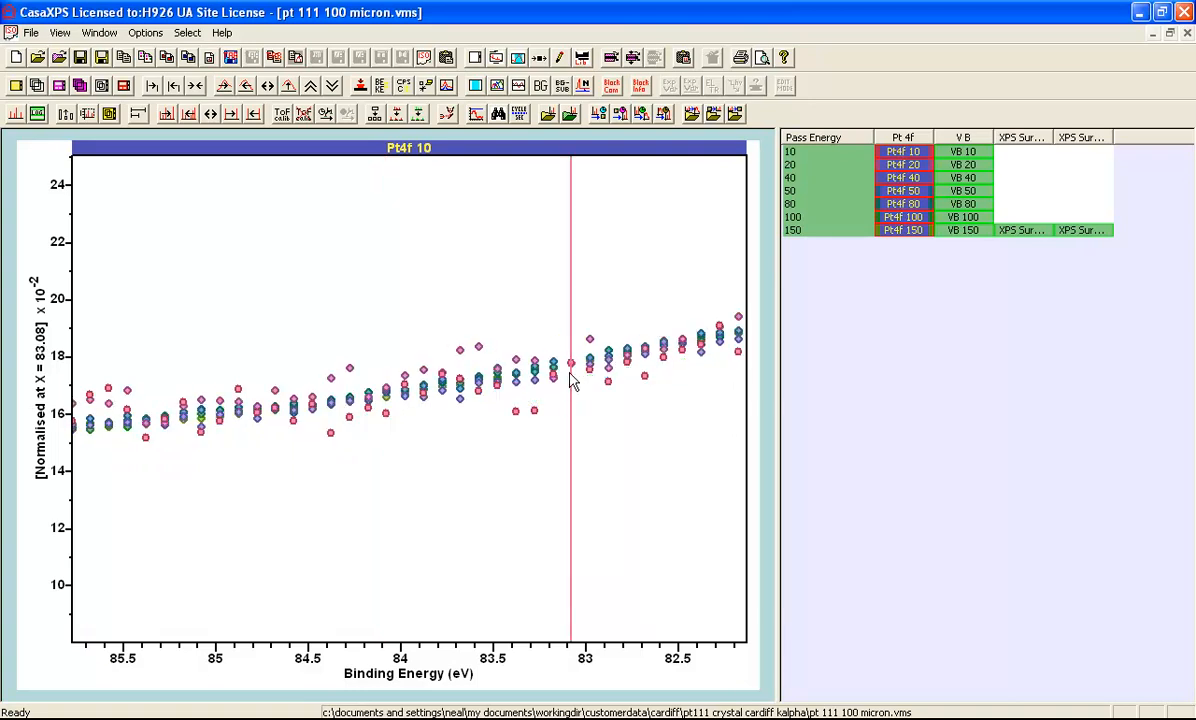
pyautogui.click(294, 395)
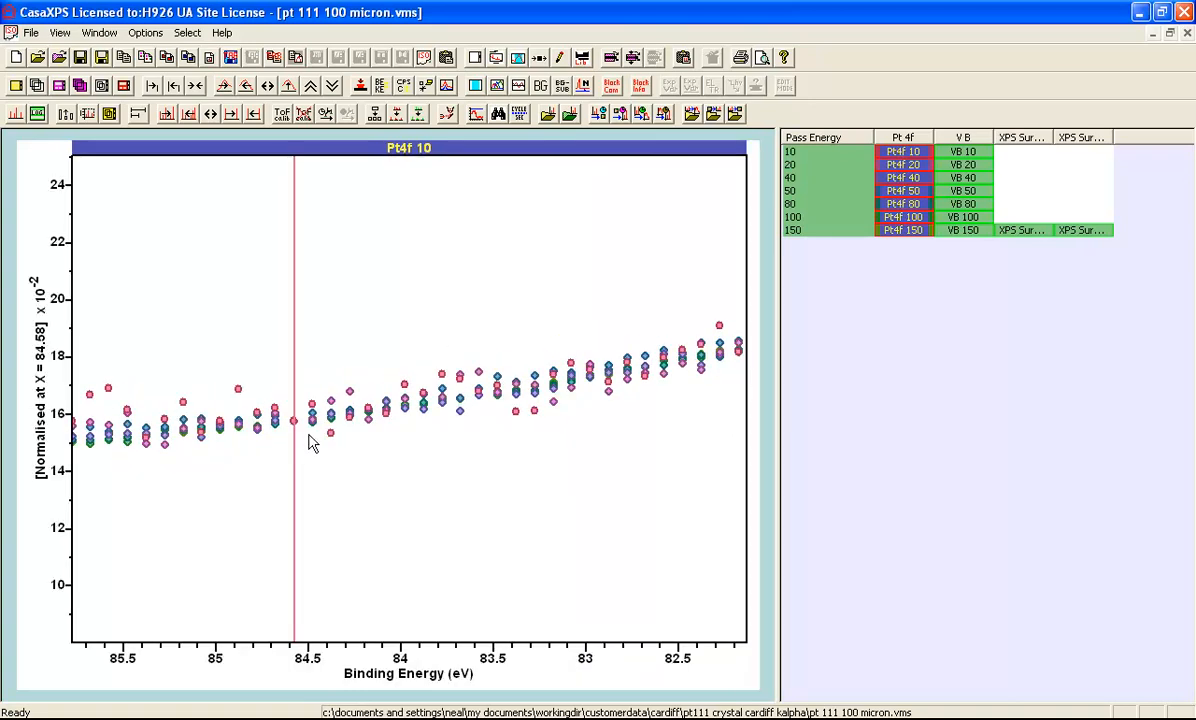
pyautogui.click(196, 85)
pyautogui.click(288, 86)
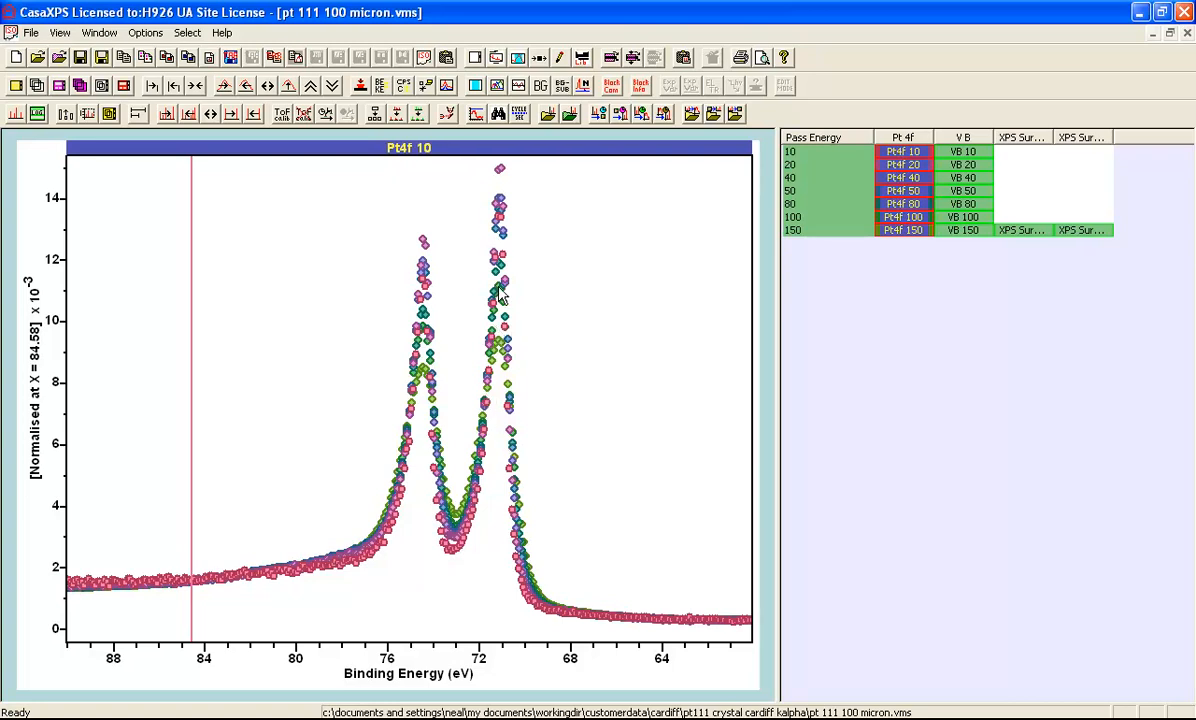
pyautogui.click(498, 206)
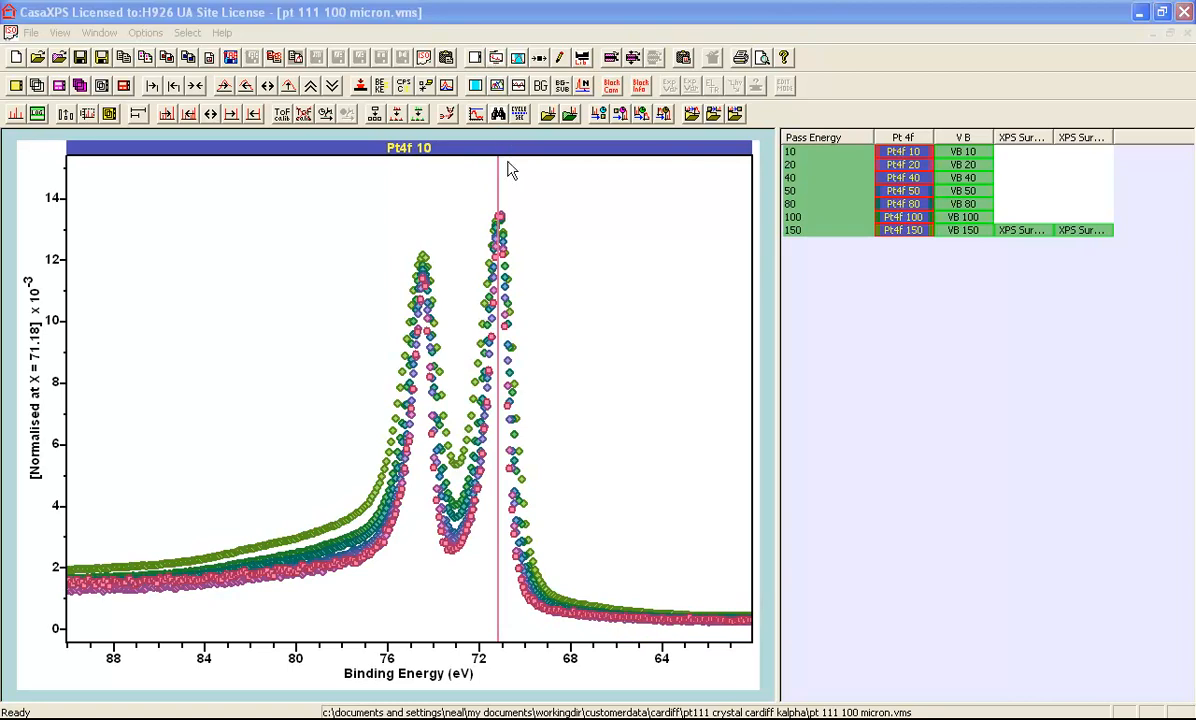
# Set the normalisation averaging width to 2 and mark the averaging width on the plot.
pyautogui.click(496, 58)
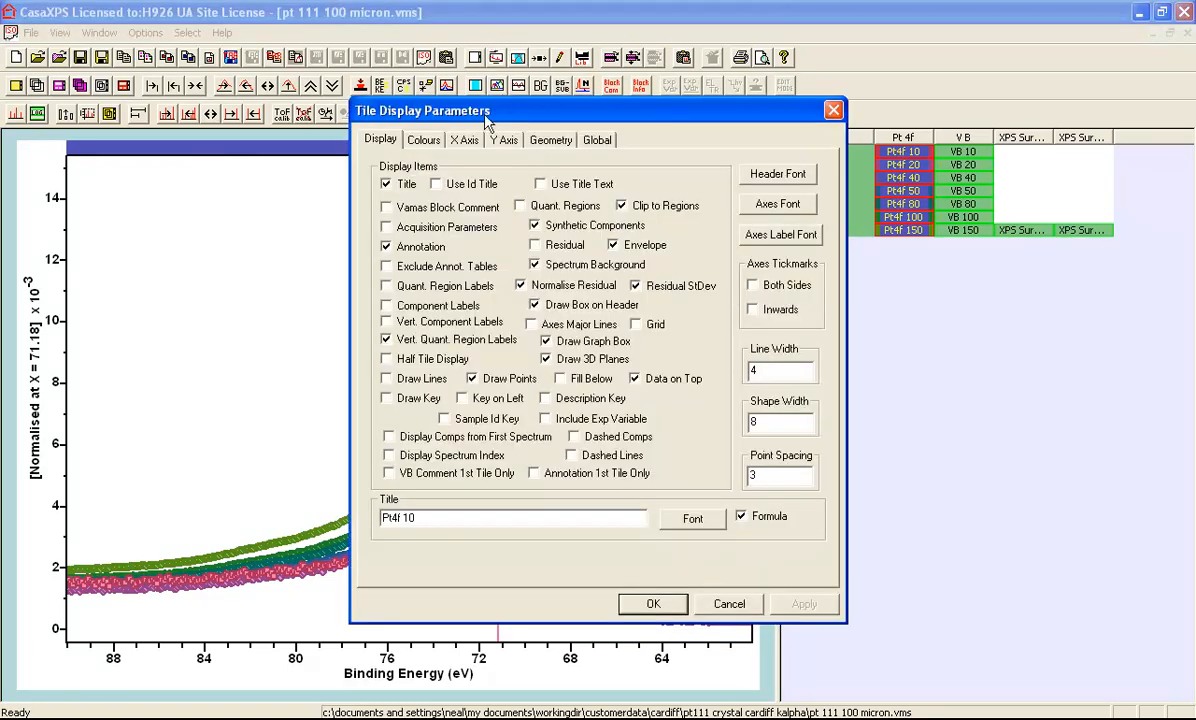
pyautogui.moveTo(474, 114); pyautogui.dragTo(797, 160)
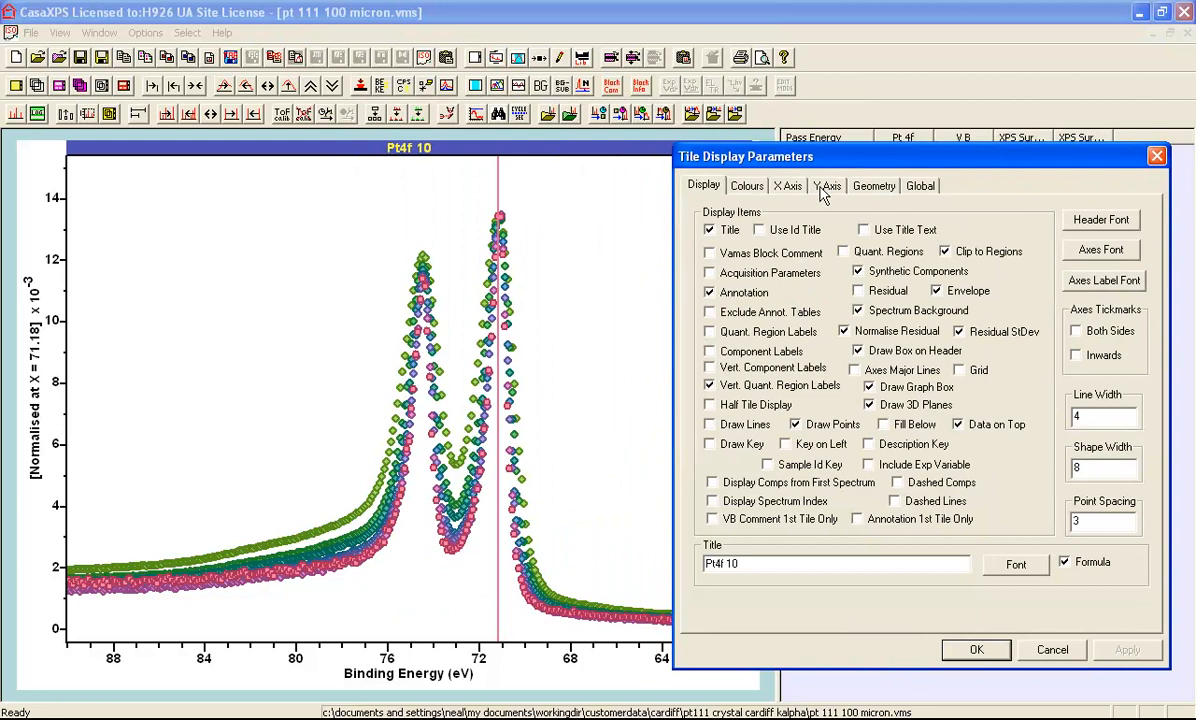
pyautogui.click(826, 185)
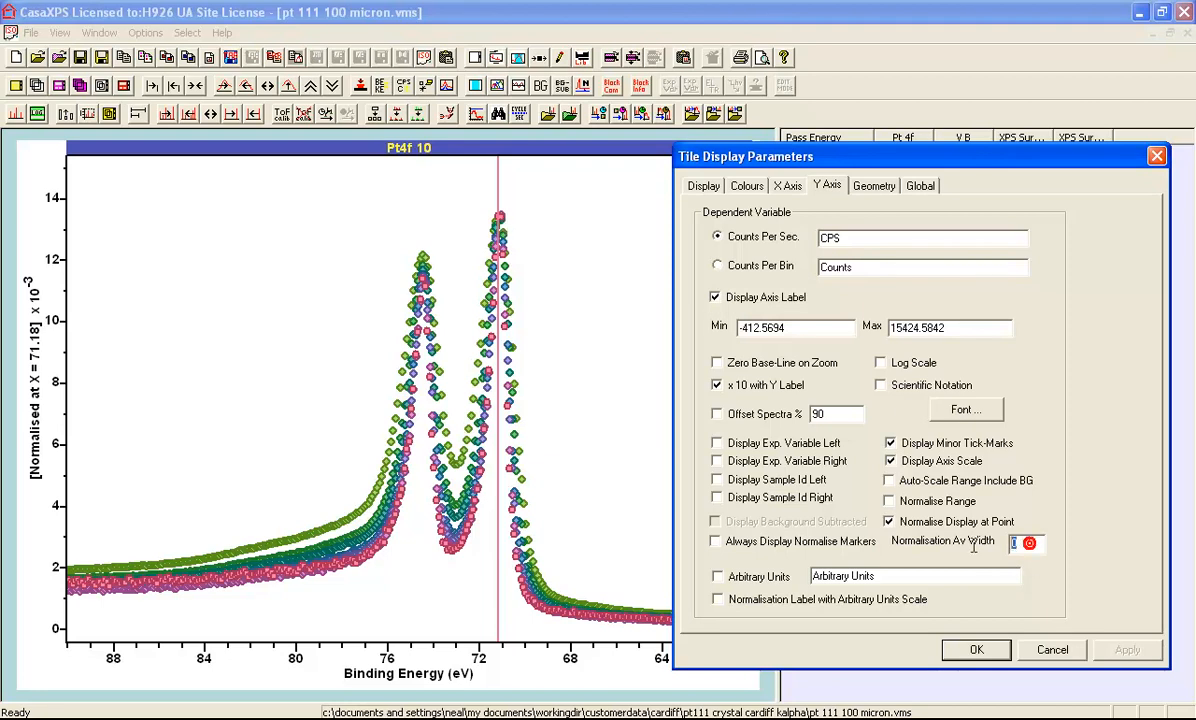
pyautogui.doubleClick(1016, 543)
pyautogui.write('20')
pyautogui.click(747, 186)
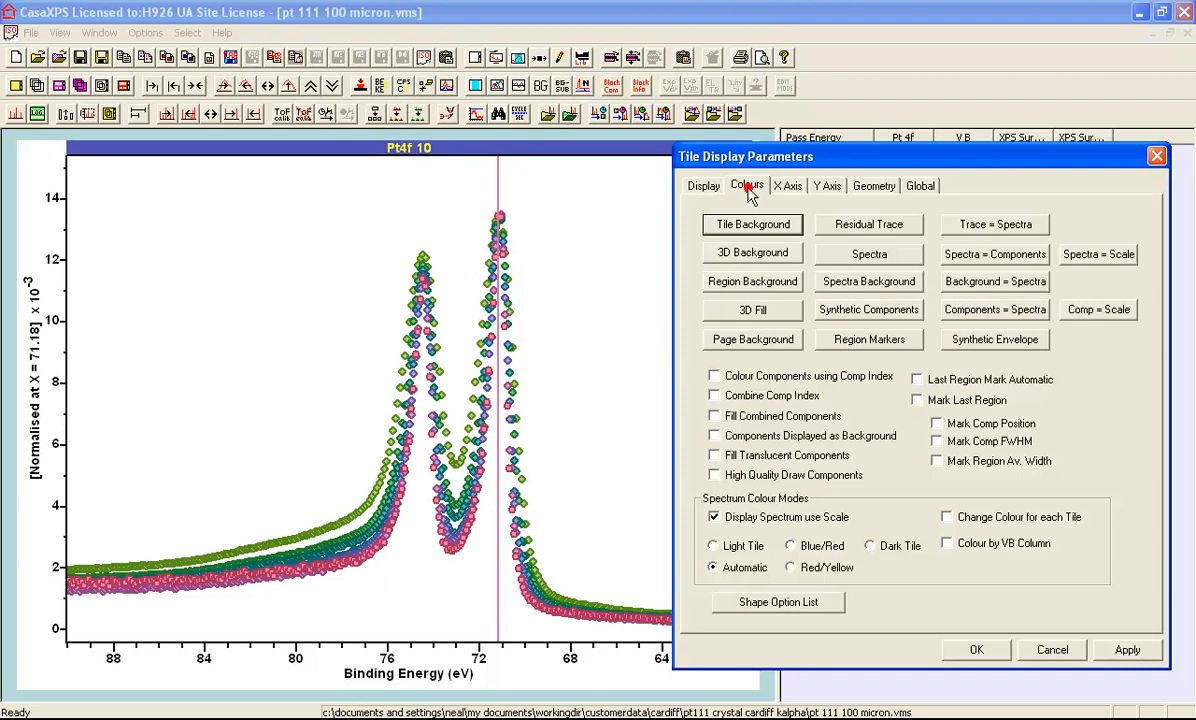
pyautogui.click(946, 461)
pyautogui.click(1124, 652)
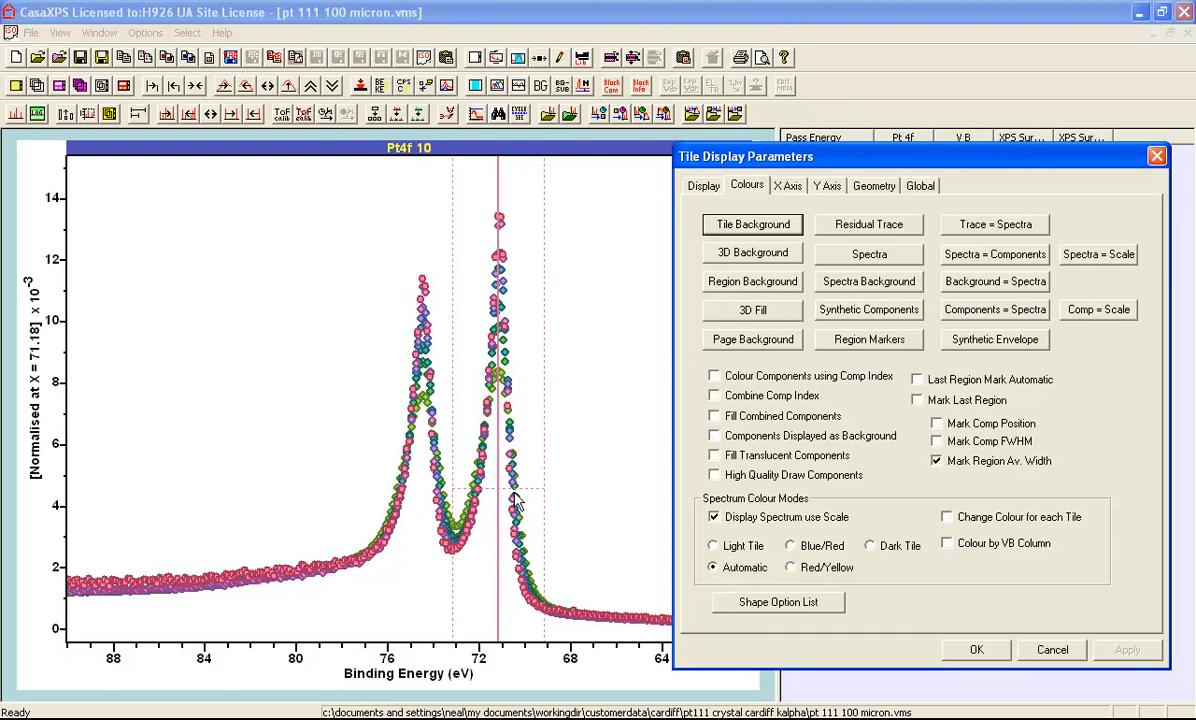
pyautogui.click(978, 651)
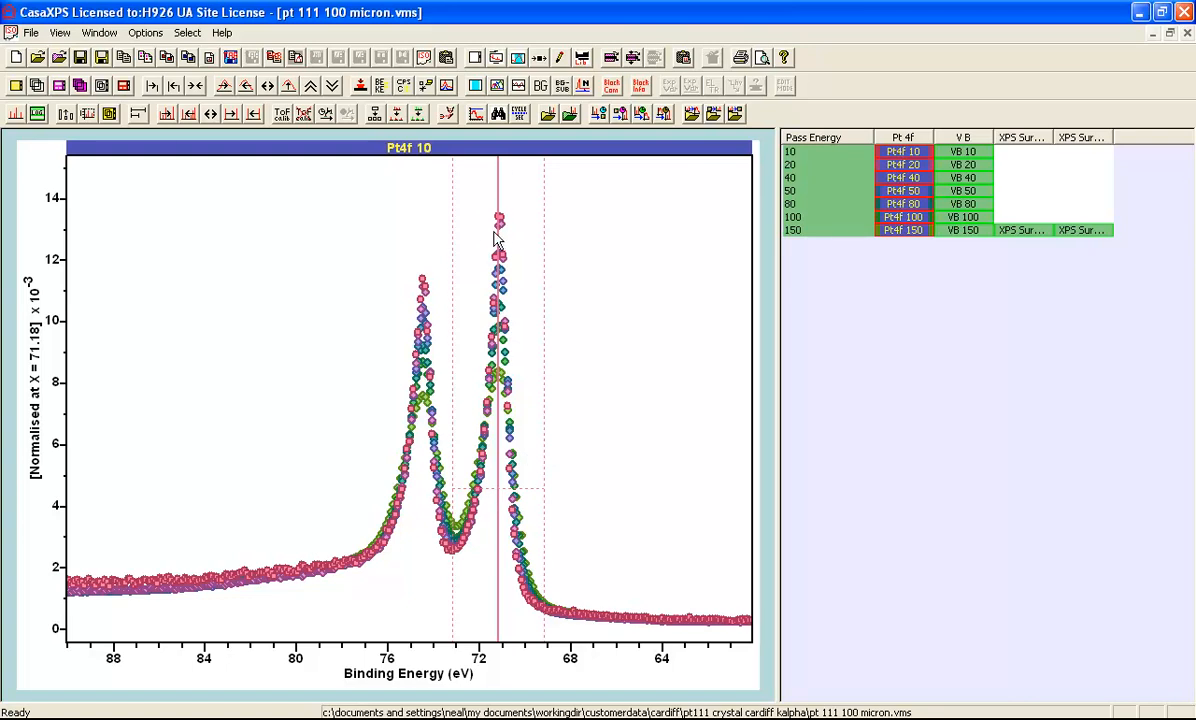
# Add a key identifying the overlaid Pt 4f spectra to the plot.
pyautogui.click(497, 58)
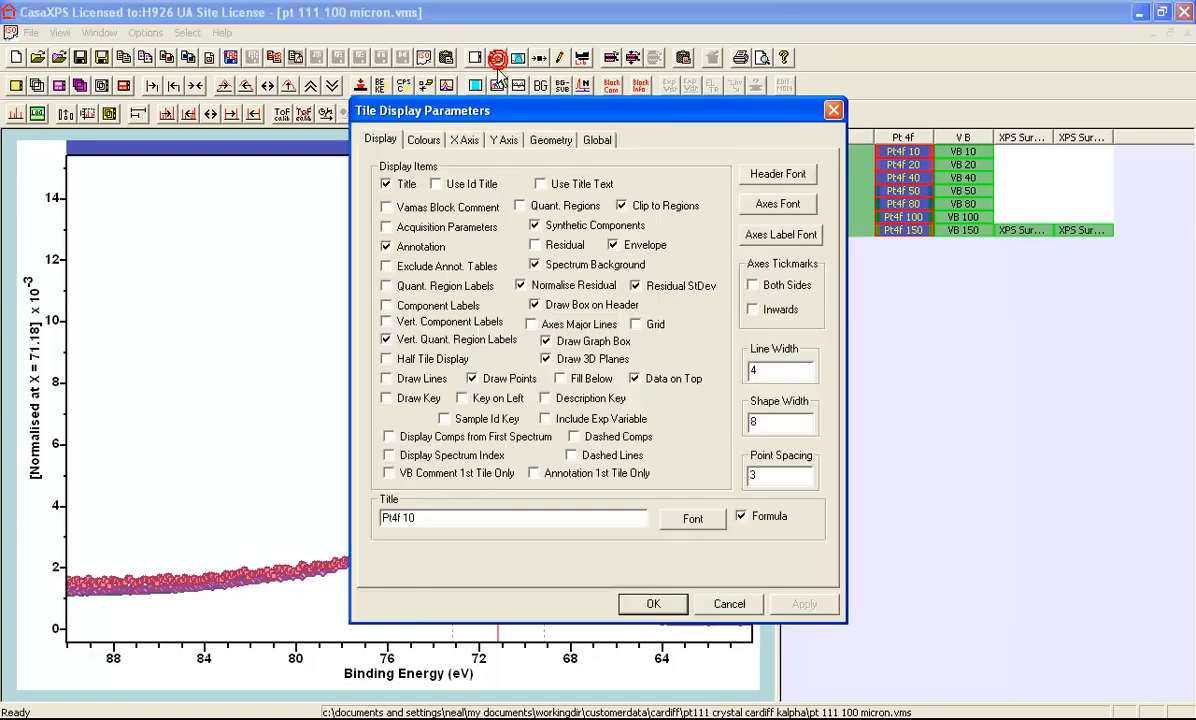
pyautogui.click(386, 399)
pyautogui.click(653, 604)
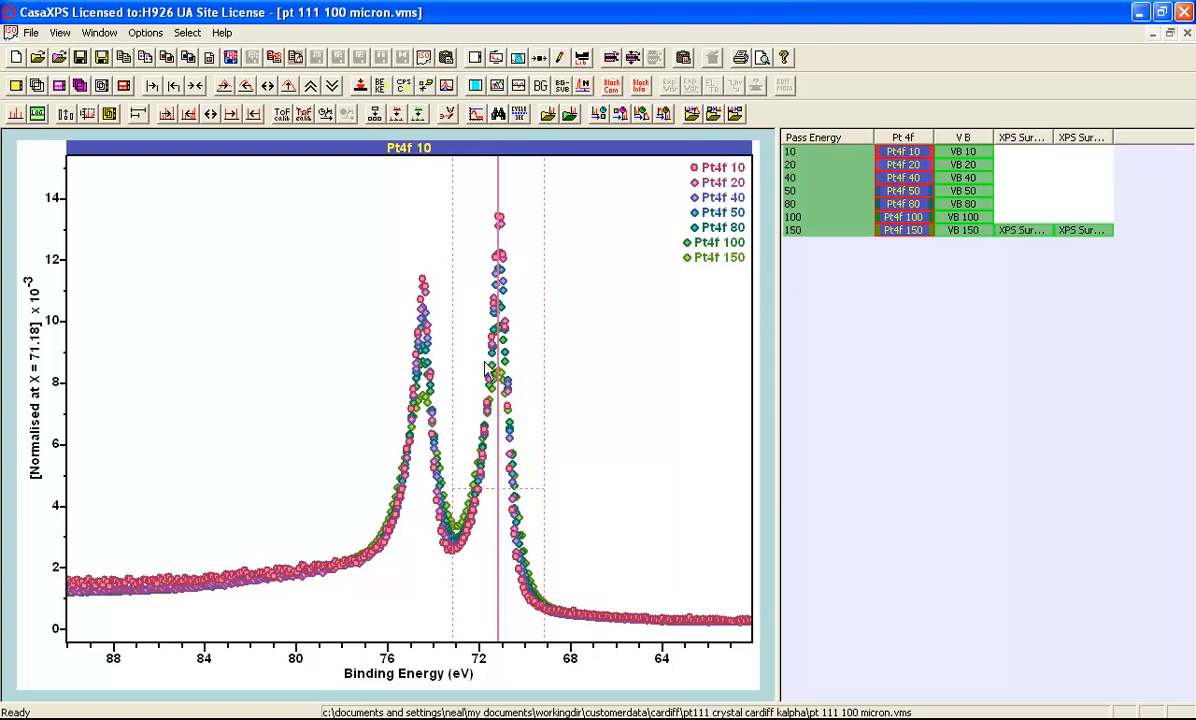
# Switch the spectra to min-to-max normalisation and magnify the Pt 4f peak near 71 eV, from about 73.2 to 68.5 eV.
pyautogui.click(585, 88)
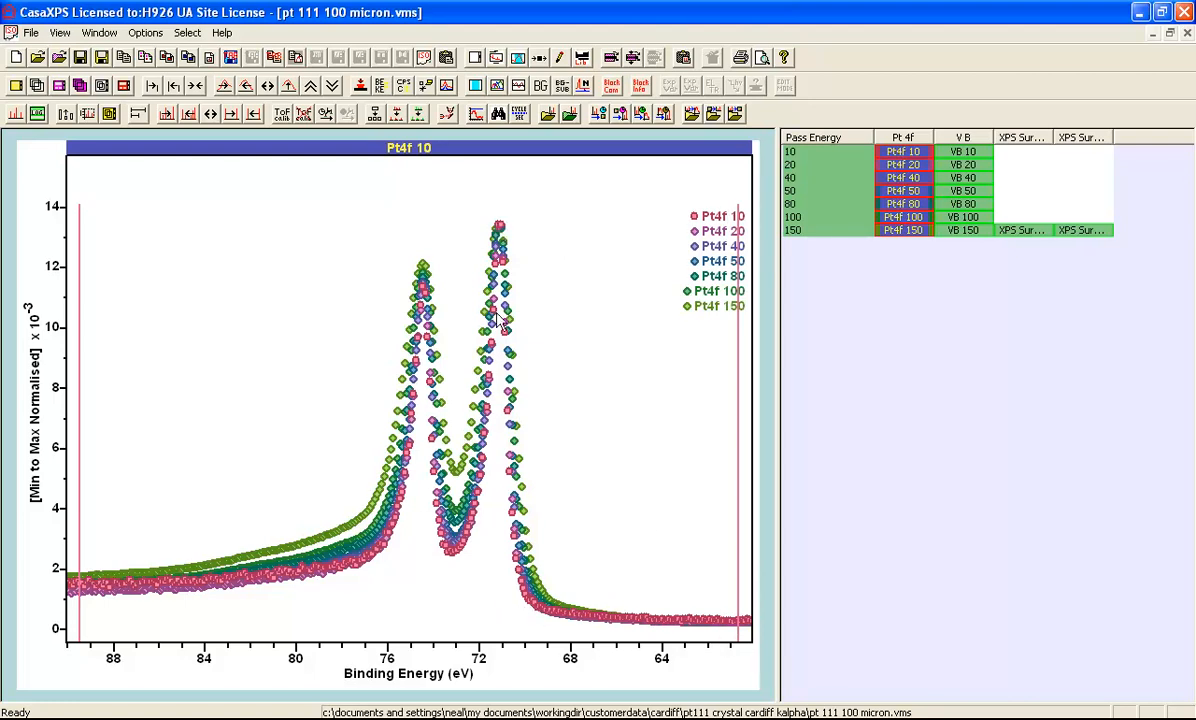
pyautogui.moveTo(451, 207)
pyautogui.mouseDown()
pyautogui.moveTo(475, 251)
pyautogui.moveTo(561, 672)
pyautogui.mouseUp()
pyautogui.click(497, 588)
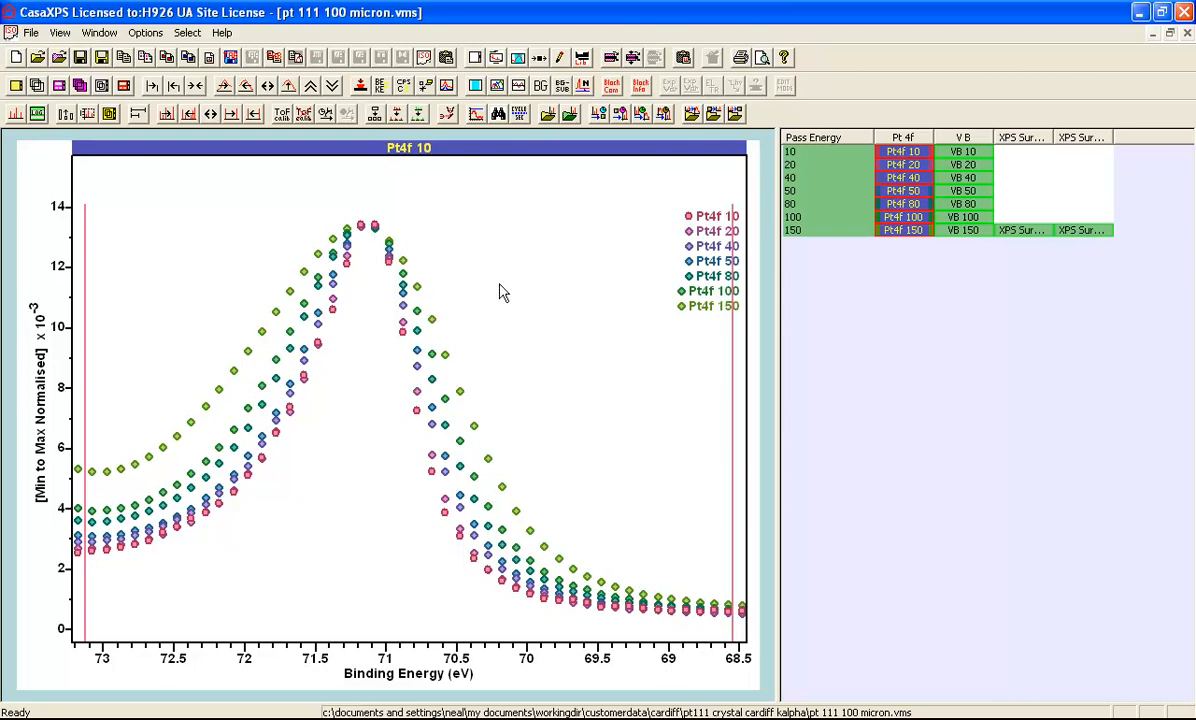
# Compare the peak under point normalisation, return the spectra to unnormalised CPS, and rescale the intensity axis to fit them.
pyautogui.click(585, 88)
pyautogui.click(585, 88)
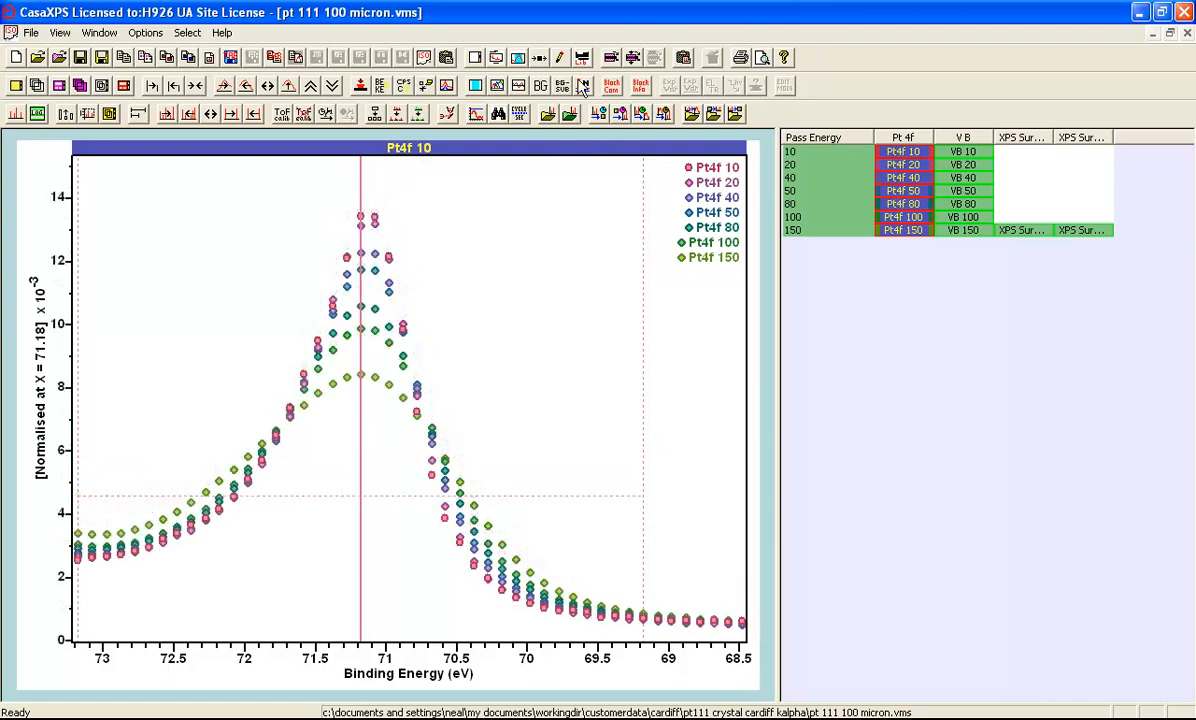
pyautogui.click(583, 87)
pyautogui.click(584, 90)
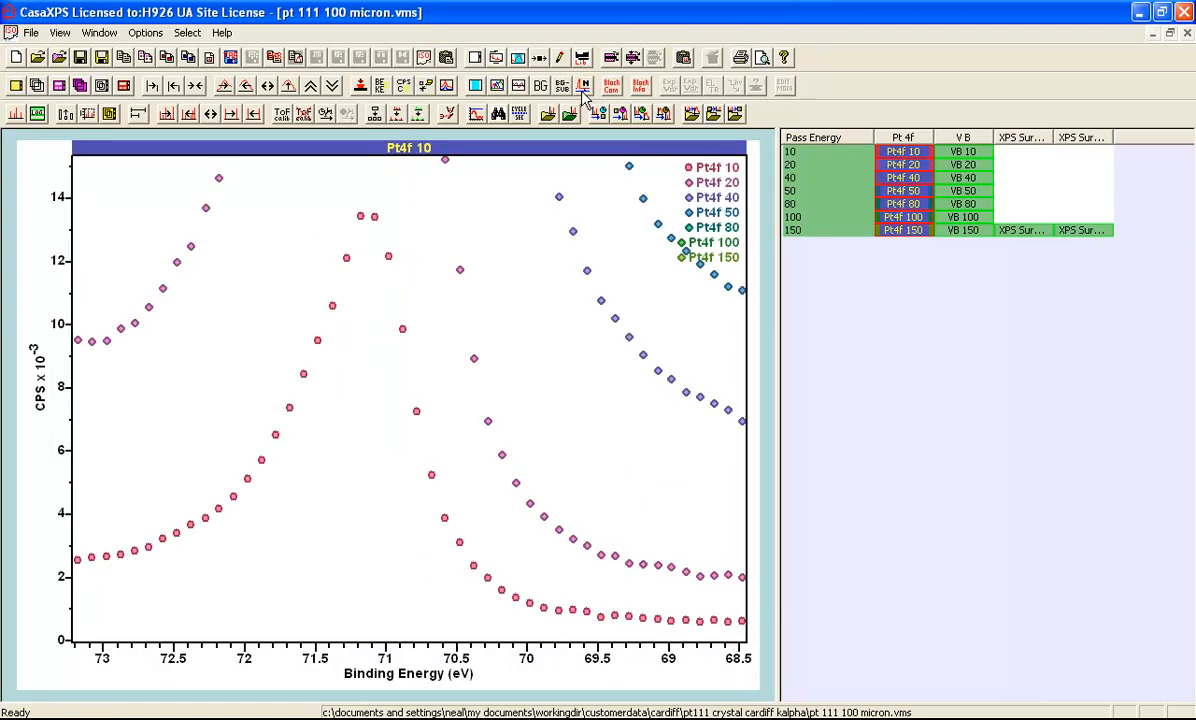
pyautogui.click(270, 86)
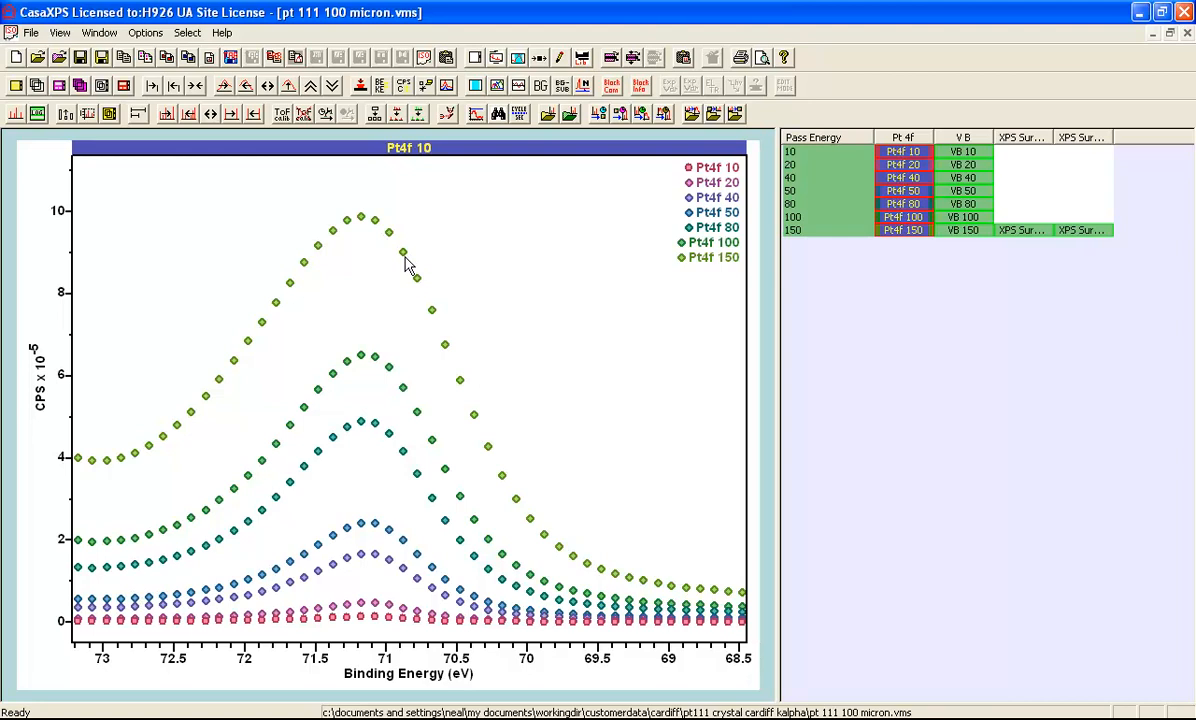
# Open the list of open document windows.
pyautogui.click(100, 32)
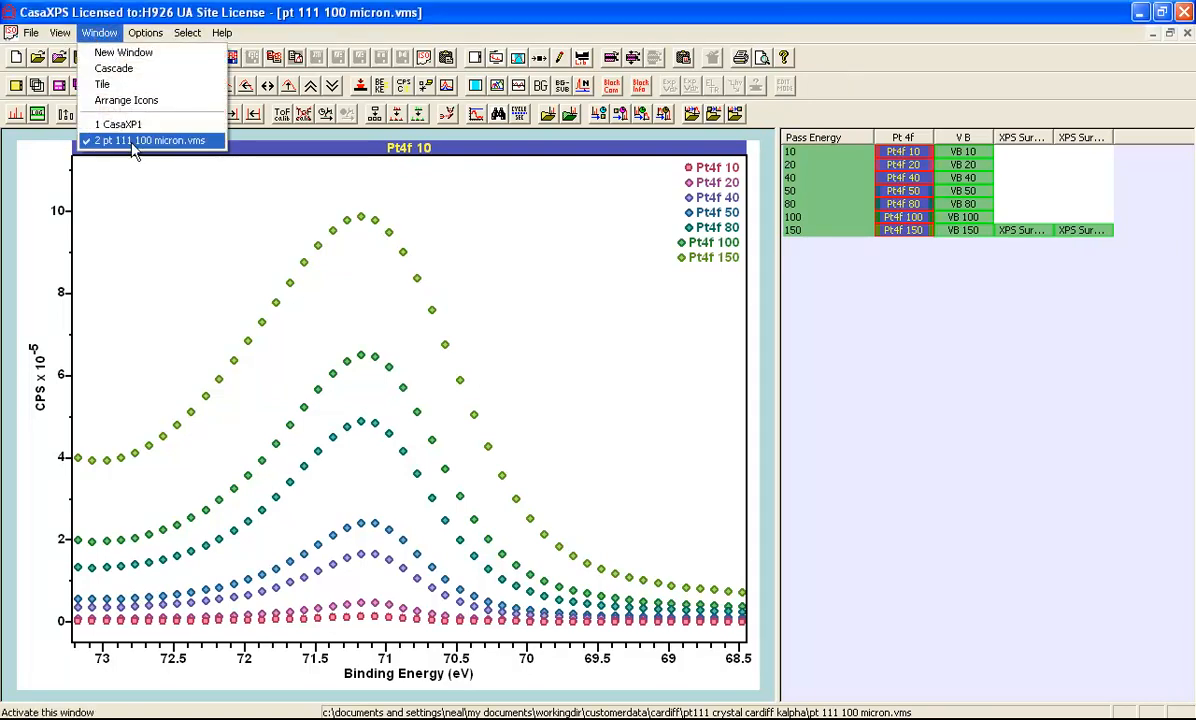